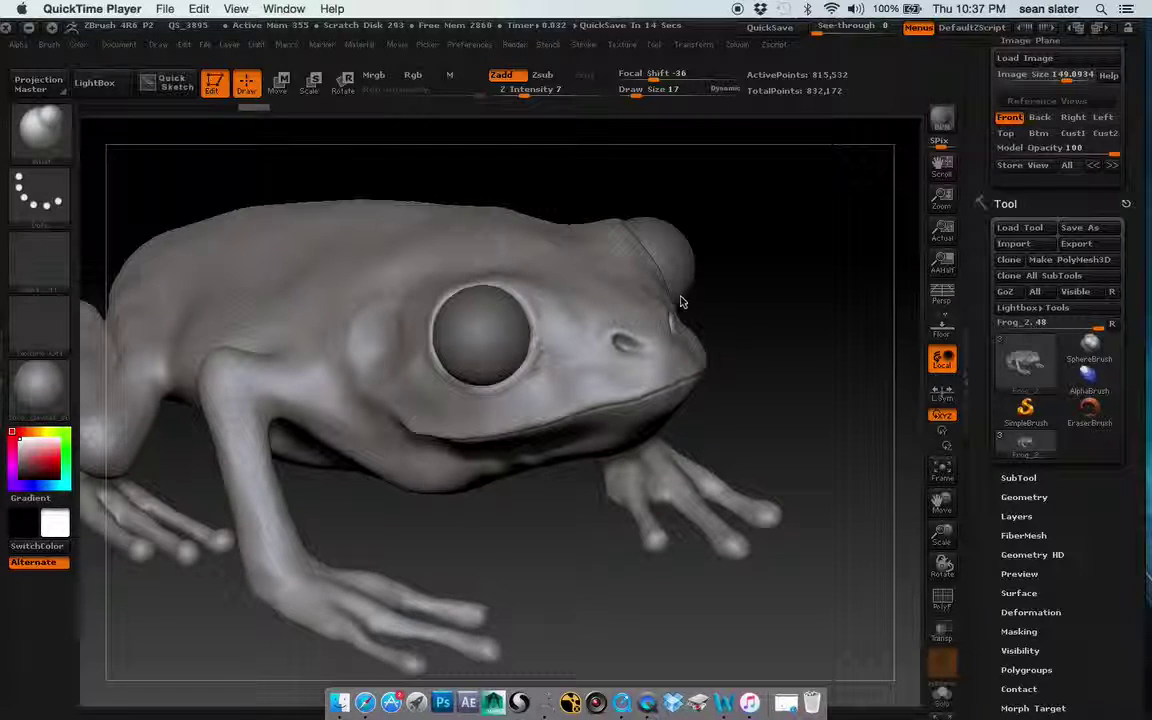
Step: Orbit the frog from front to side to a rear three-quarter view, showing chin and front feet
click(792, 288)
mouse_move(792, 288)
mouse_down()
mouse_move(767, 296)
mouse_move(852, 268)
mouse_move(861, 193)
mouse_up()
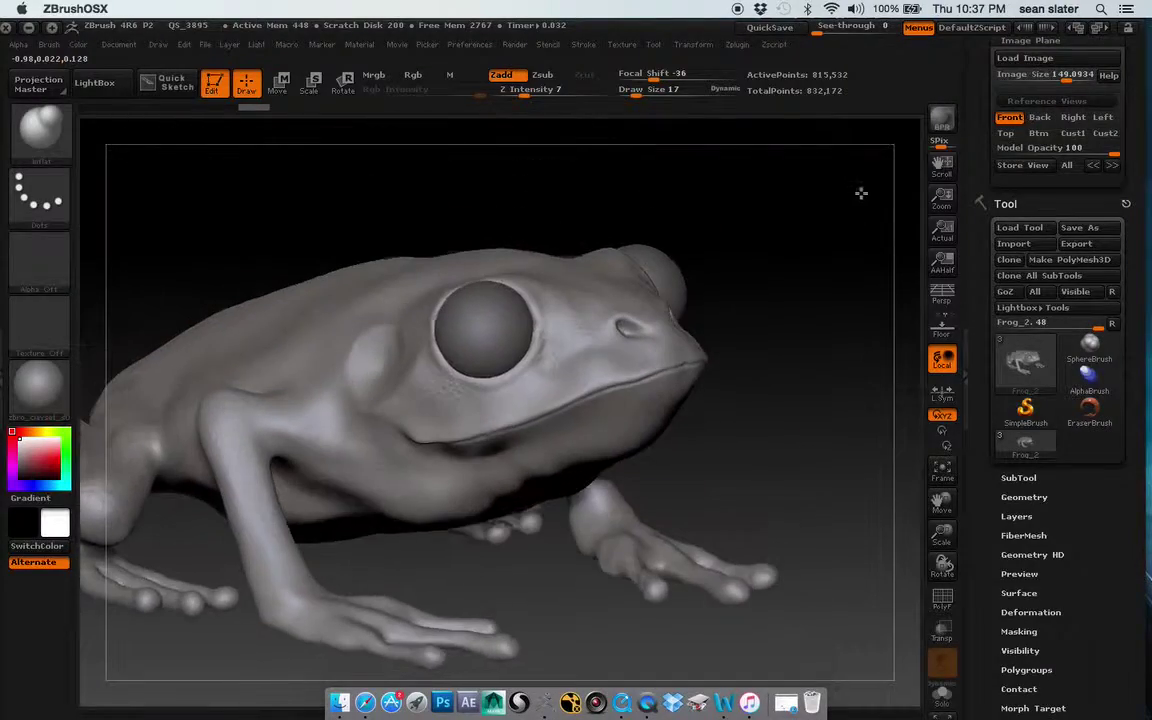
mouse_move(795, 273)
mouse_down()
mouse_move(777, 229)
mouse_move(731, 212)
mouse_move(743, 290)
mouse_move(794, 290)
mouse_move(787, 326)
mouse_move(753, 327)
mouse_up()
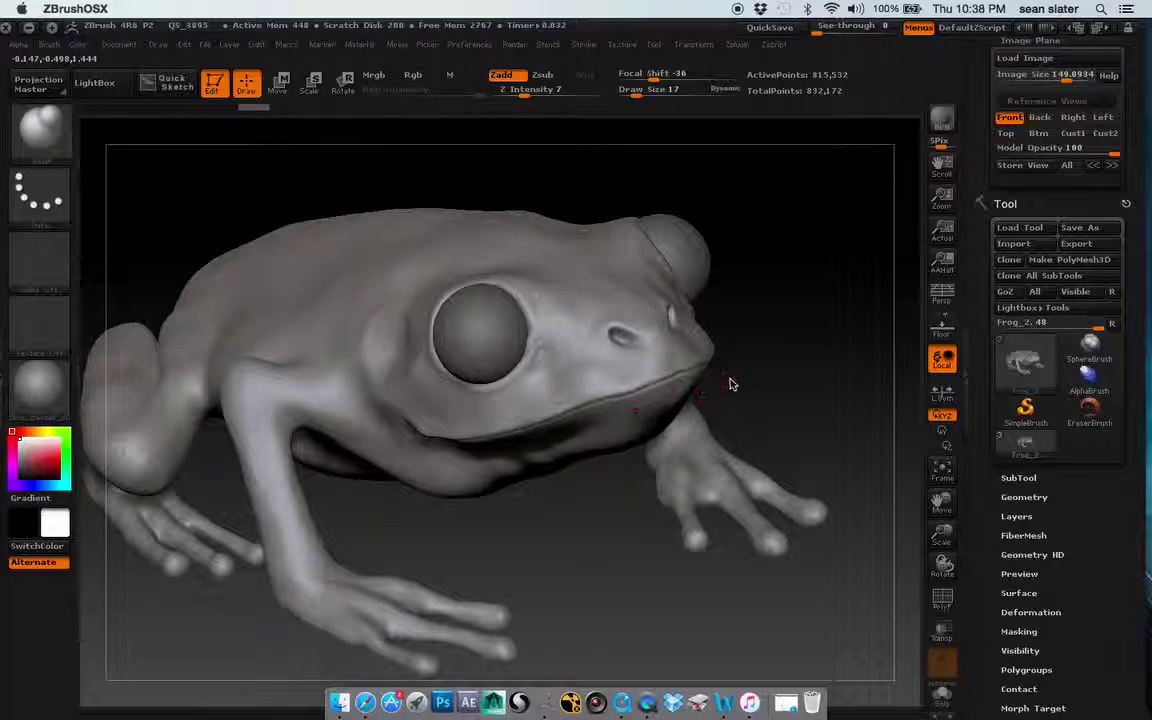
mouse_move(731, 384)
mouse_down()
mouse_move(779, 376)
mouse_move(789, 352)
mouse_move(735, 359)
mouse_up()
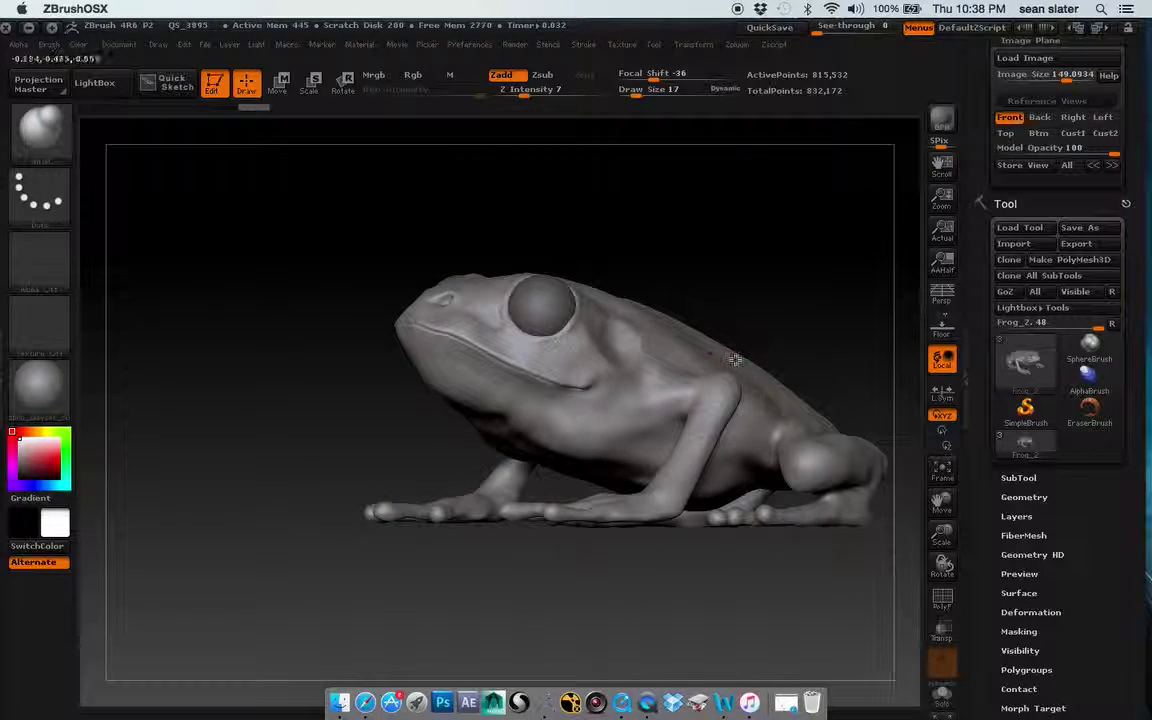
mouse_move(769, 286)
mouse_down()
mouse_move(733, 319)
mouse_move(722, 352)
mouse_move(681, 352)
mouse_move(748, 325)
mouse_move(764, 381)
mouse_move(795, 363)
mouse_move(733, 347)
mouse_move(762, 345)
mouse_move(720, 365)
mouse_move(644, 266)
mouse_up()
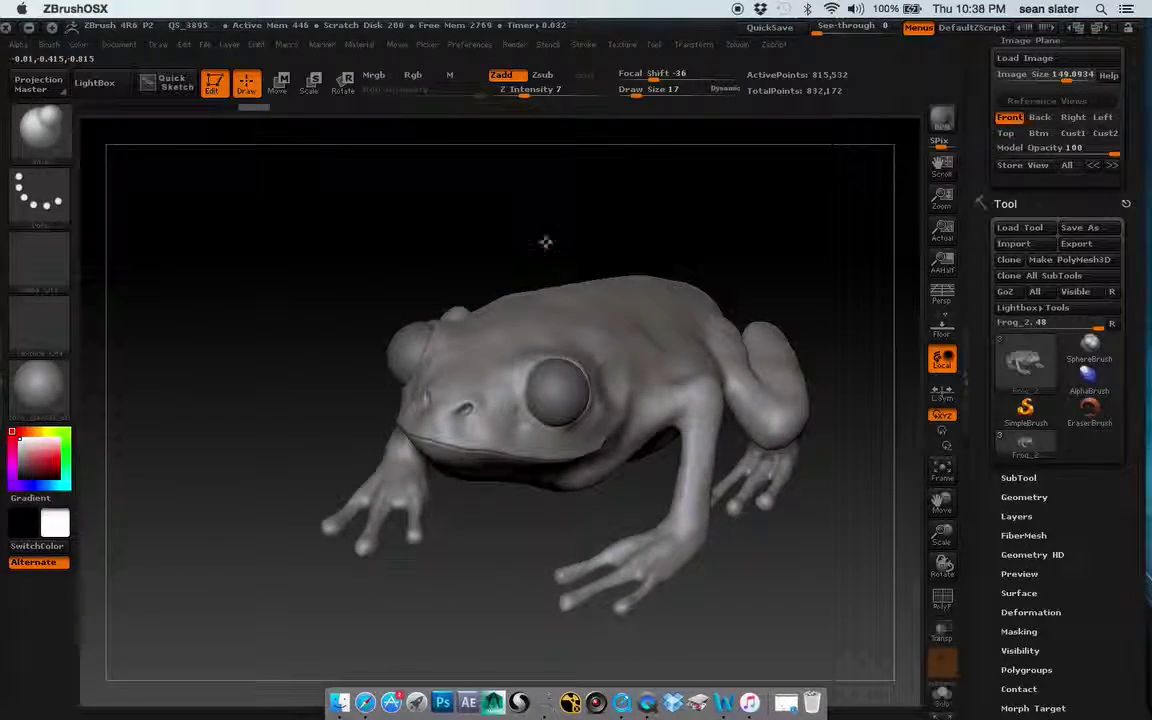
Step: Zoom in on the head and eye from side and front angles, then back to a three-quarter view
alt+drag(545, 242, 640, 237)
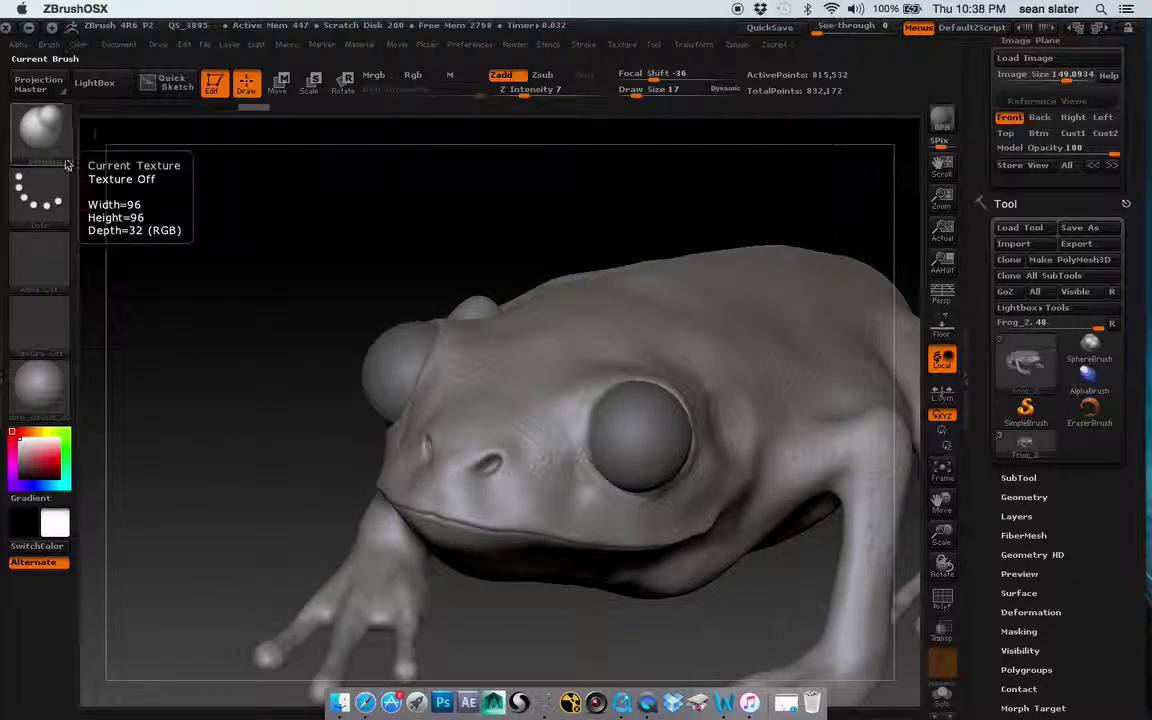
click(40, 125)
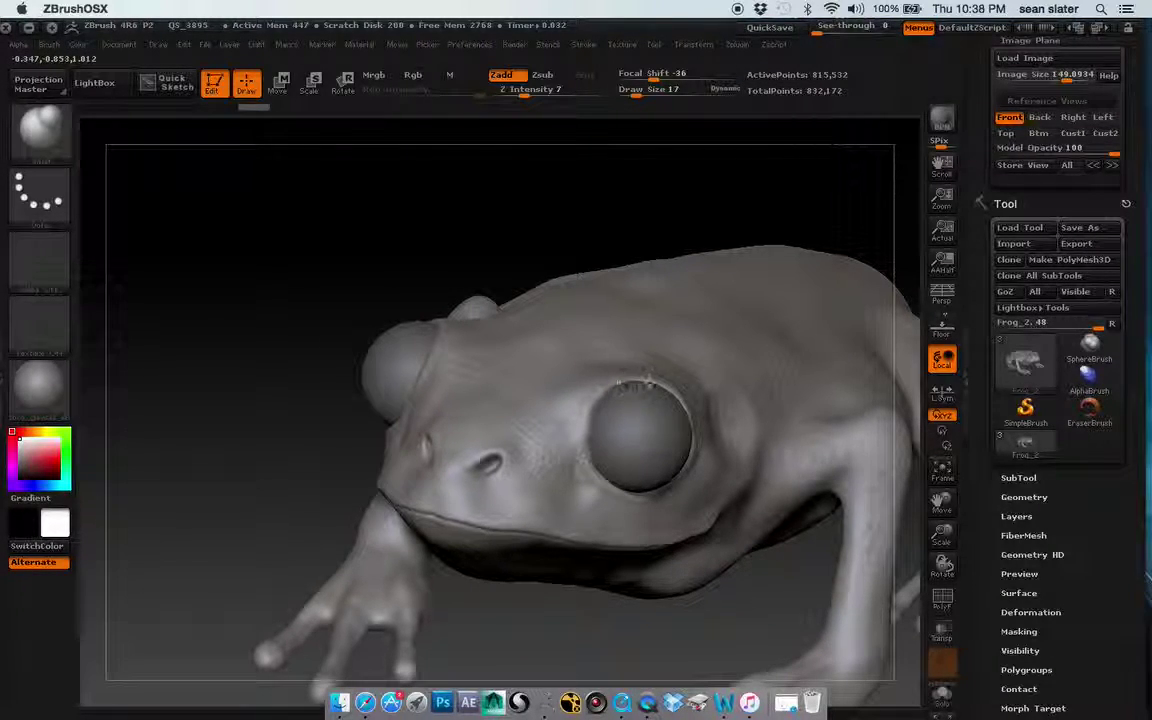
mouse_move(483, 262)
mouse_down()
mouse_move(510, 228)
mouse_move(723, 487)
mouse_up()
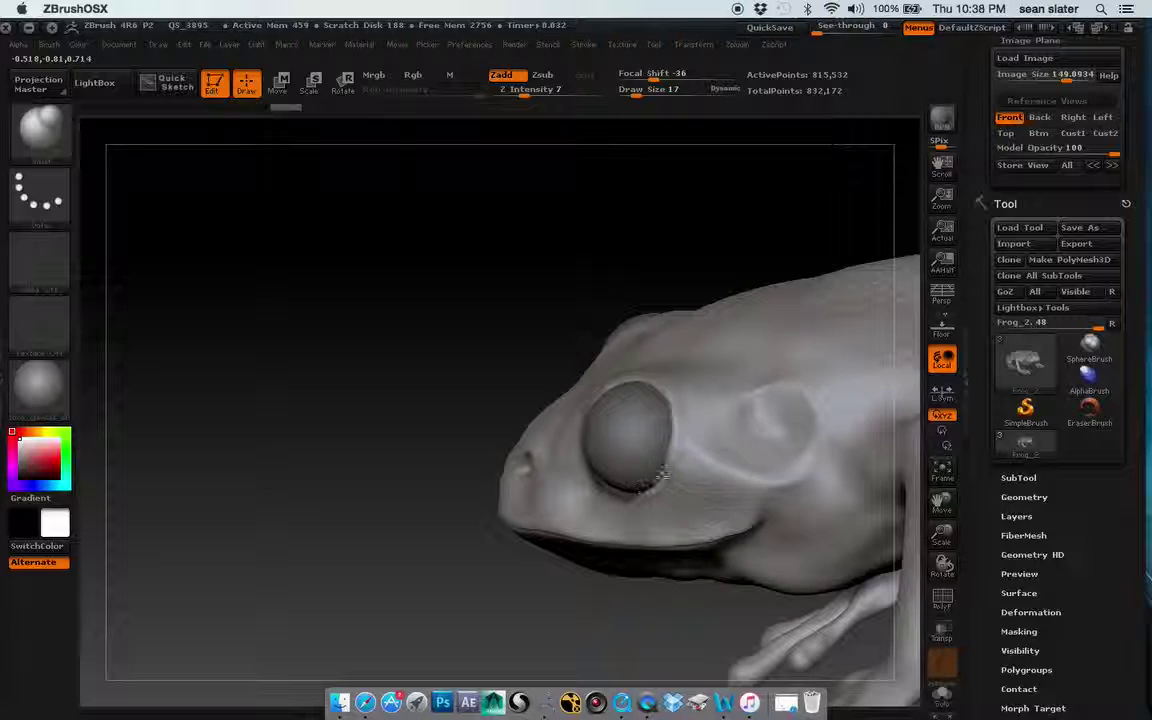
mouse_move(455, 414)
mouse_down()
mouse_move(565, 317)
mouse_move(555, 327)
mouse_move(689, 265)
mouse_move(693, 336)
mouse_up()
mouse_move(748, 396)
mouse_down()
mouse_move(746, 378)
mouse_move(694, 380)
mouse_move(752, 379)
mouse_move(745, 368)
mouse_up()
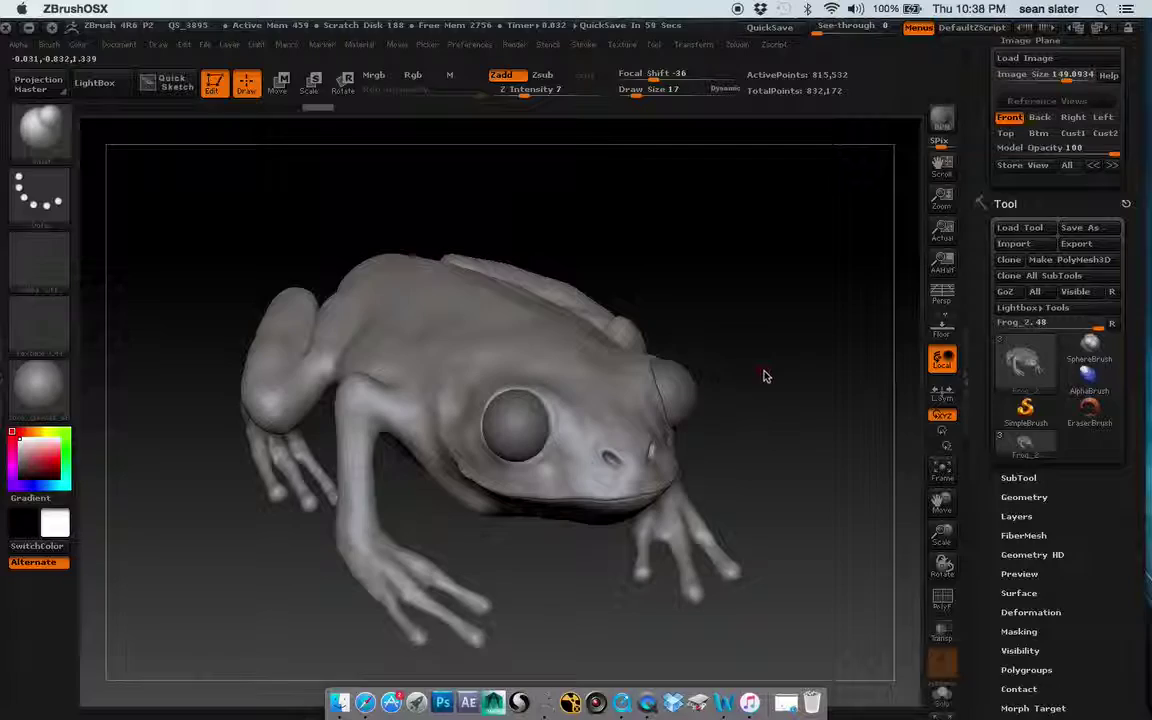
mouse_move(765, 376)
mouse_down()
mouse_move(753, 378)
mouse_move(795, 357)
mouse_move(725, 324)
mouse_move(795, 327)
mouse_move(766, 354)
mouse_move(802, 334)
mouse_move(799, 357)
mouse_move(784, 355)
mouse_move(841, 327)
mouse_move(762, 334)
mouse_up()
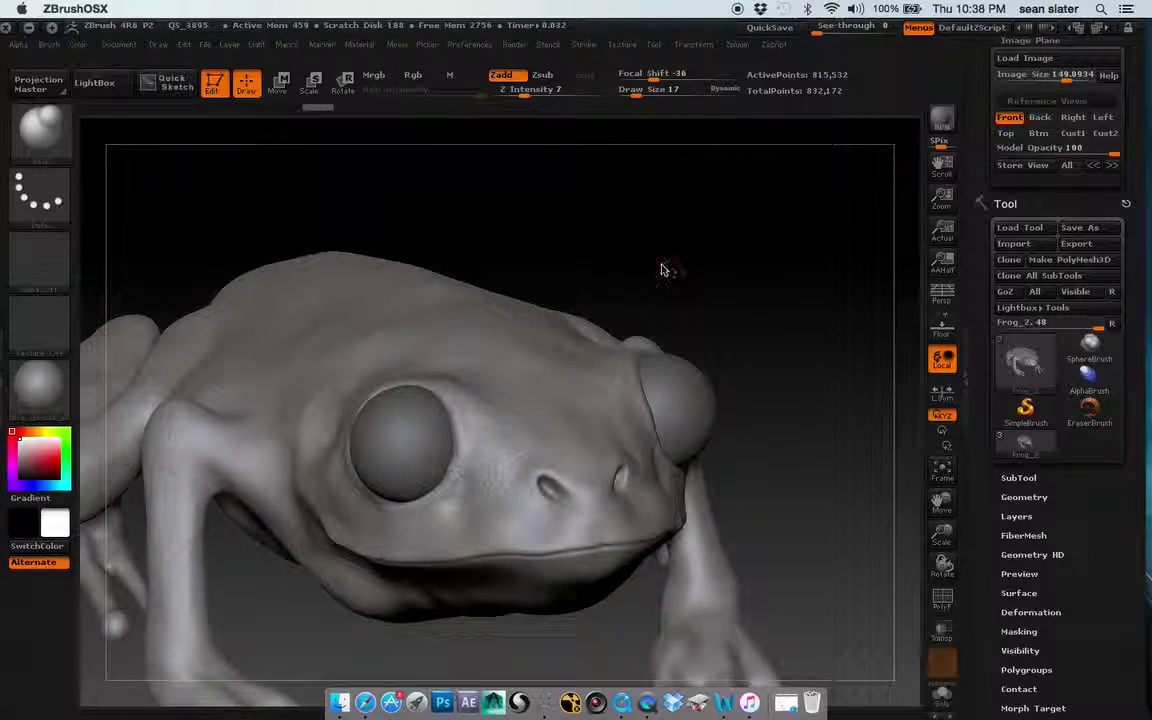
Step: Choose the Move brush from the 3D Sculpting Brushes library
click(40, 125)
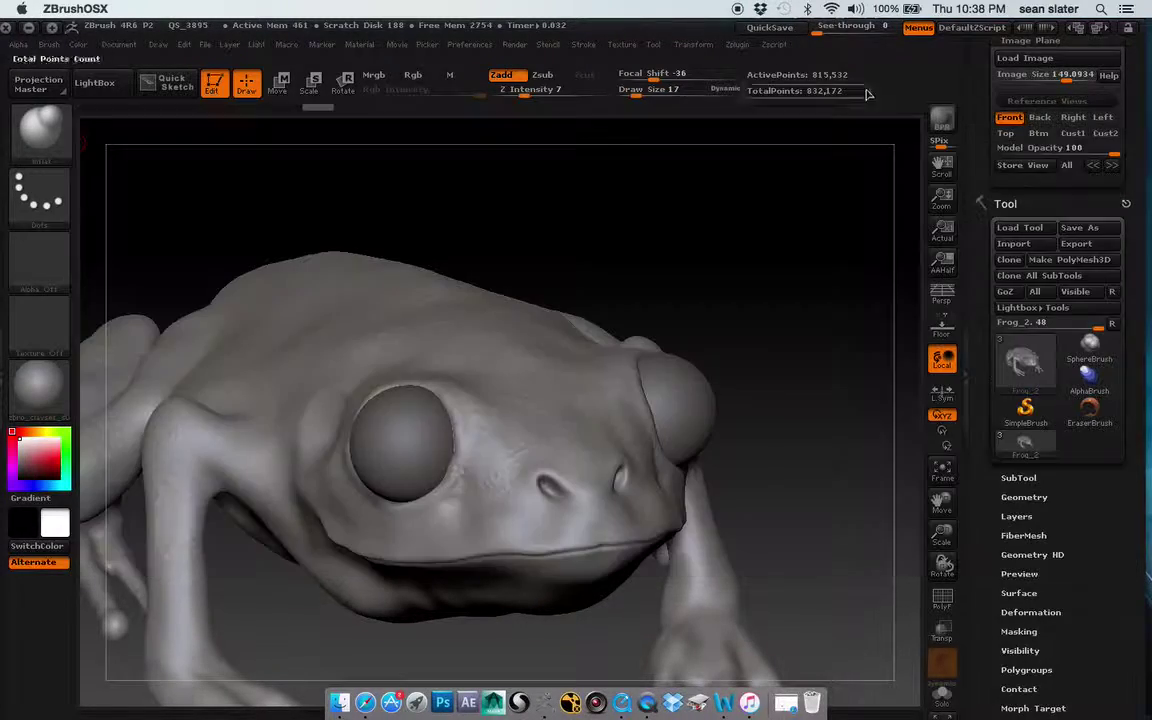
click(40, 125)
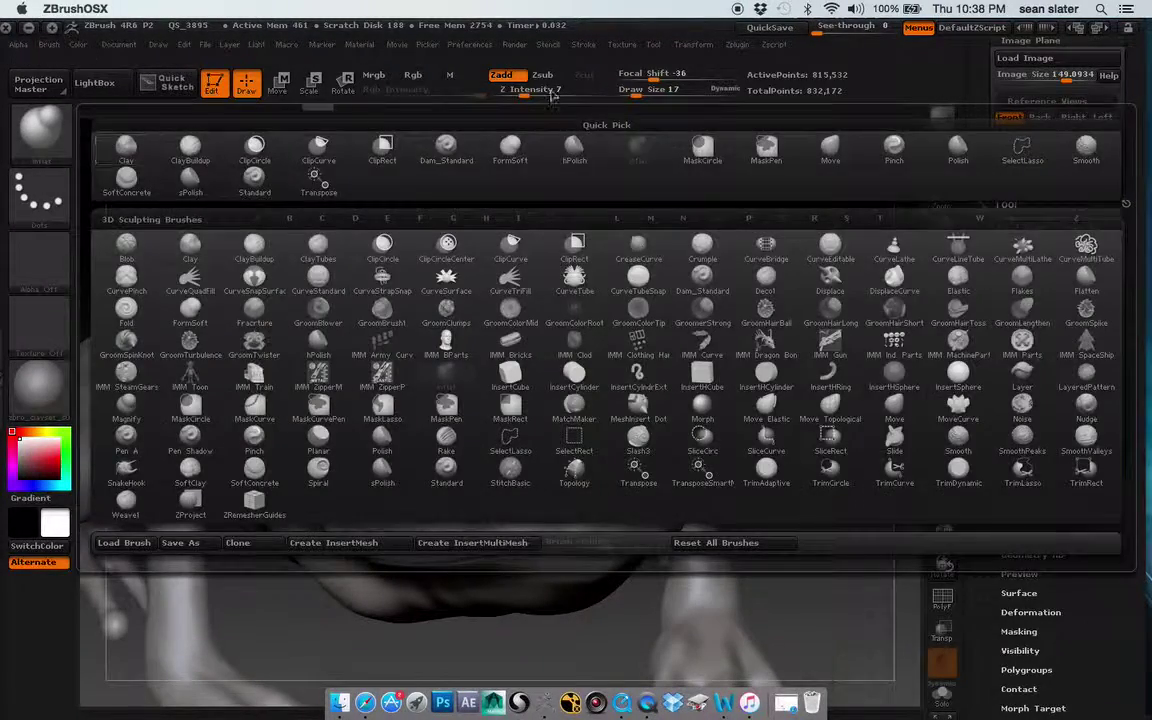
click(40, 125)
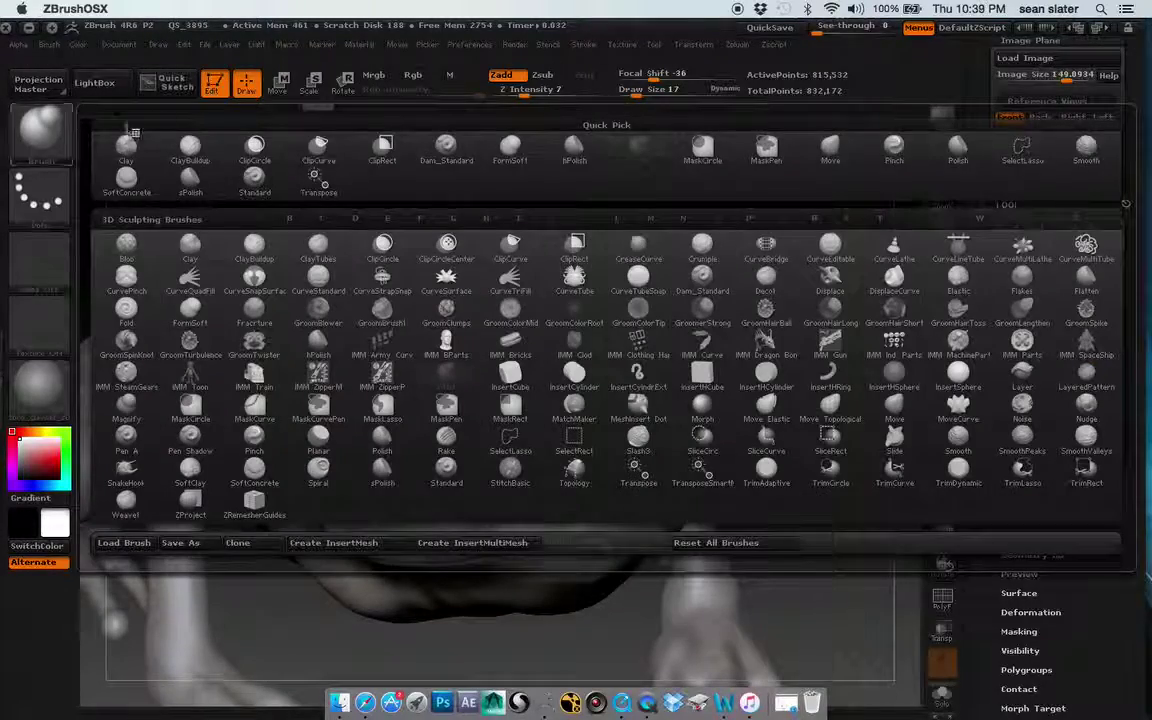
click(40, 125)
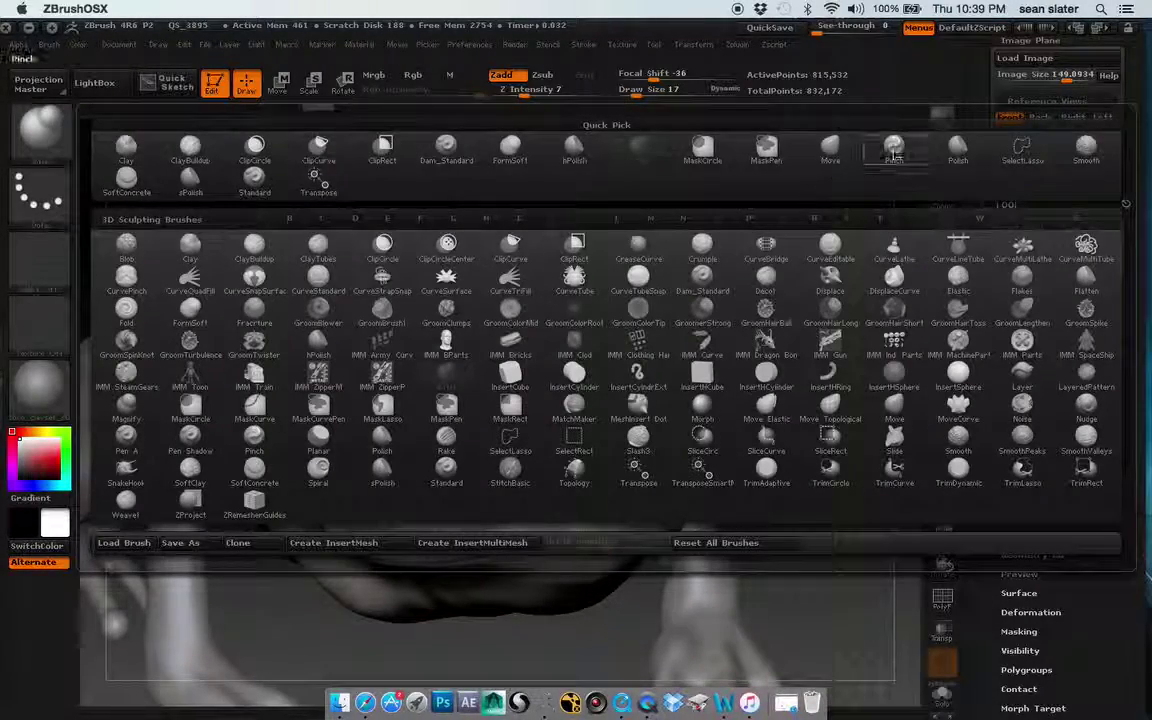
click(860, 160)
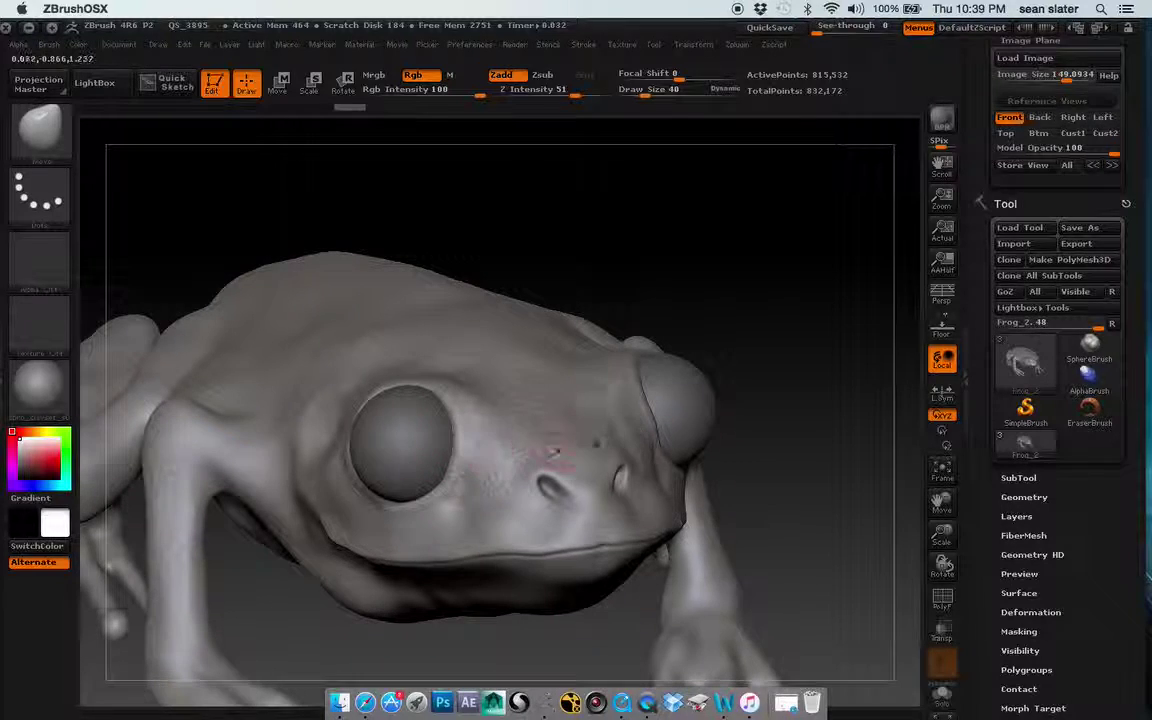
Step: From a side profile, push the skin around the frog's eye with a Move stroke
mouse_move(630, 270)
mouse_down()
mouse_move(643, 321)
mouse_move(620, 332)
mouse_up()
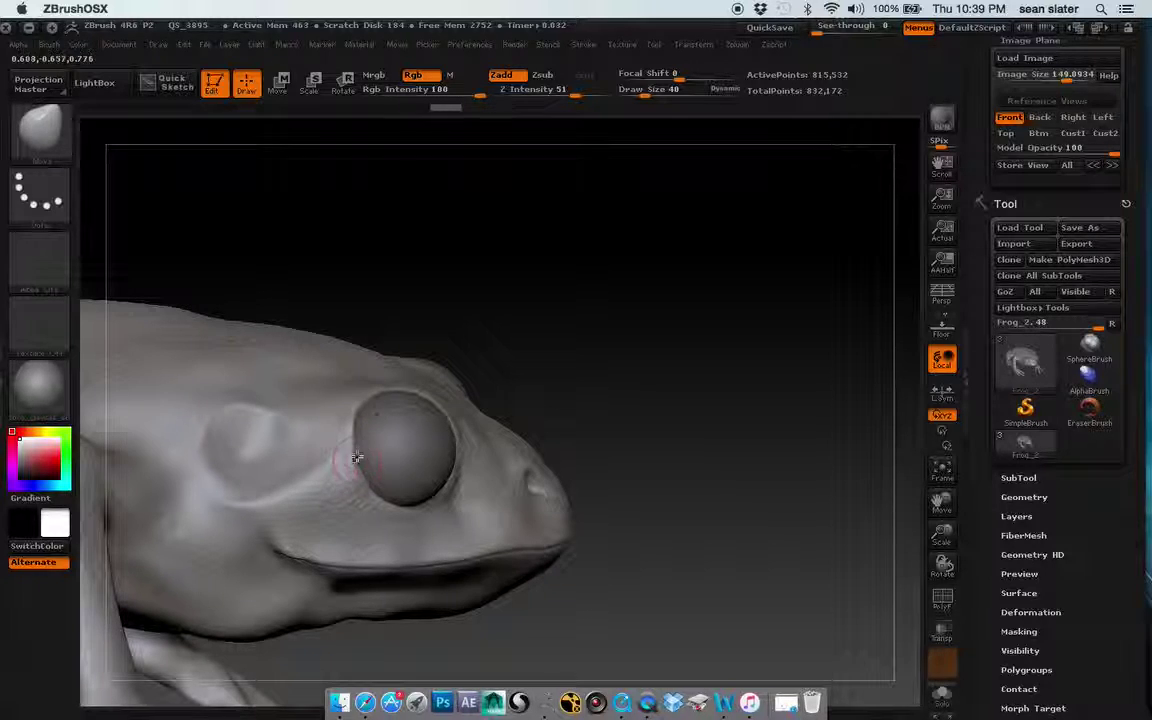
mouse_move(355, 435)
mouse_down()
mouse_move(352, 466)
mouse_move(360, 416)
mouse_up()
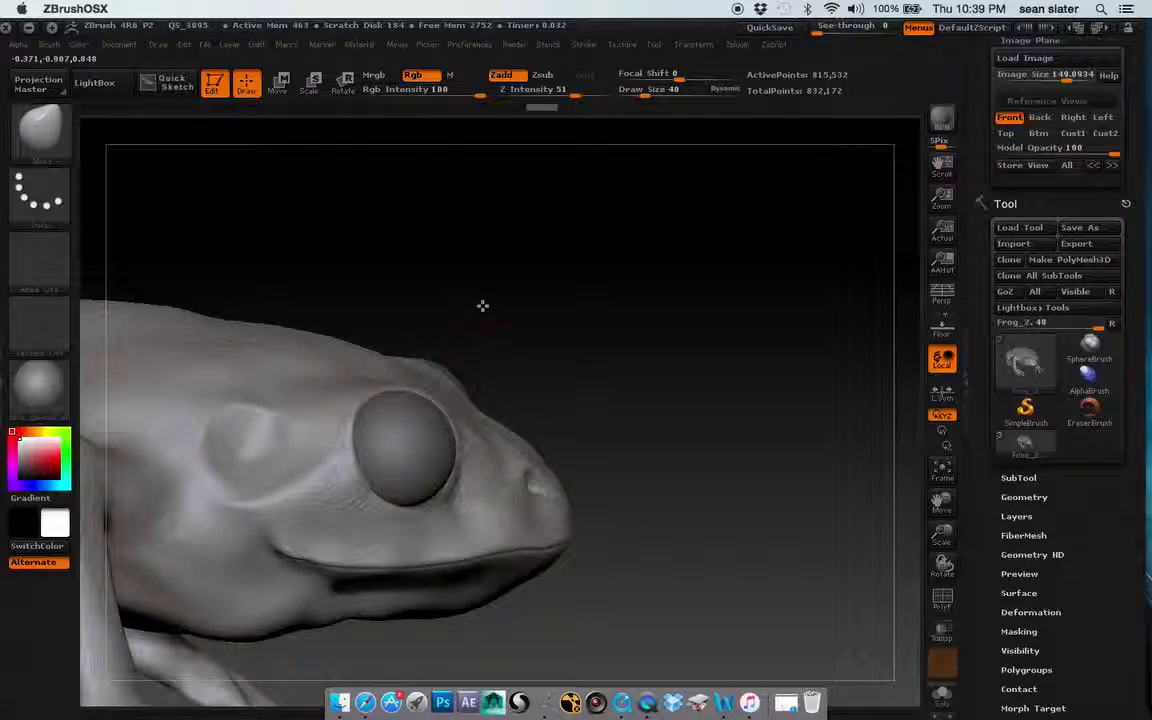
drag(482, 305, 499, 361)
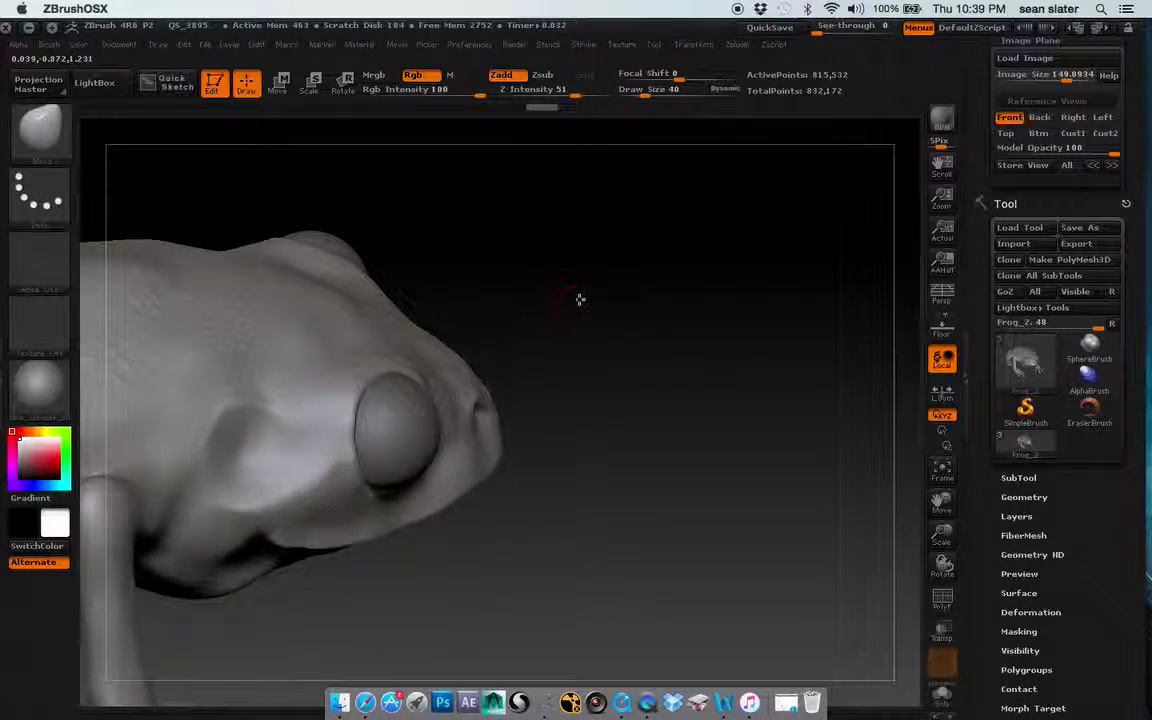
Step: Review the head from above-front, low side and raised front angles, then show the legs
mouse_move(580, 299)
mouse_down()
mouse_move(494, 231)
mouse_move(530, 229)
mouse_up()
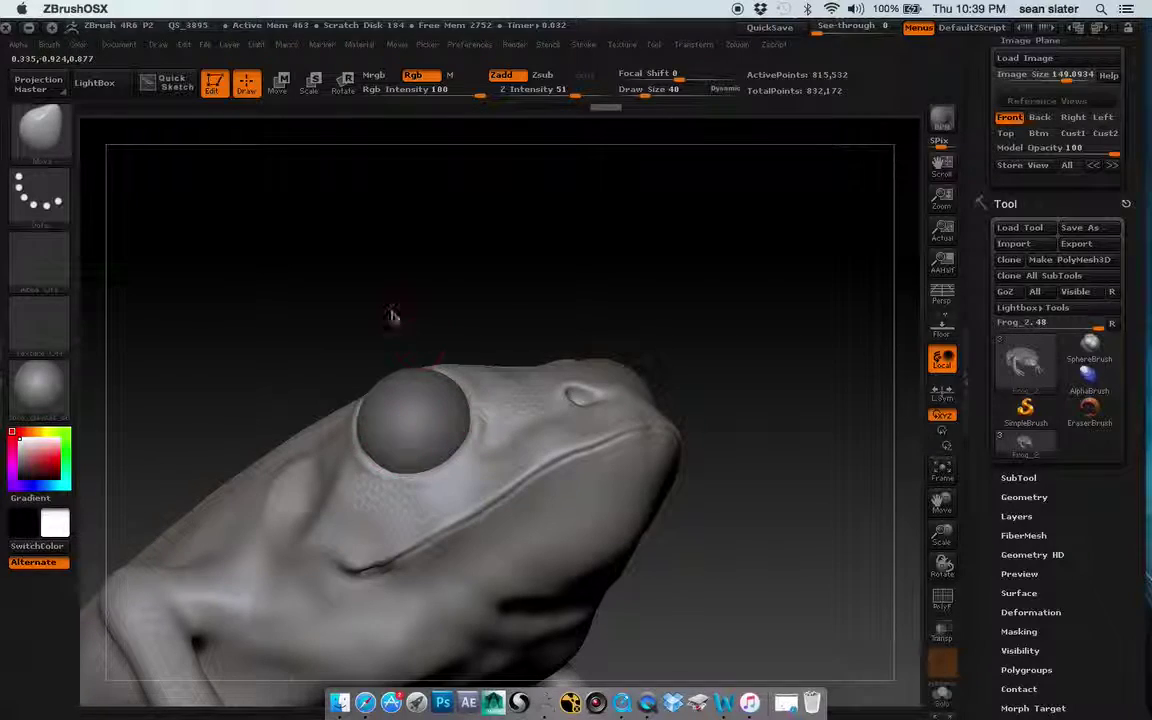
mouse_move(392, 316)
mouse_down()
mouse_move(419, 298)
mouse_move(380, 268)
mouse_up()
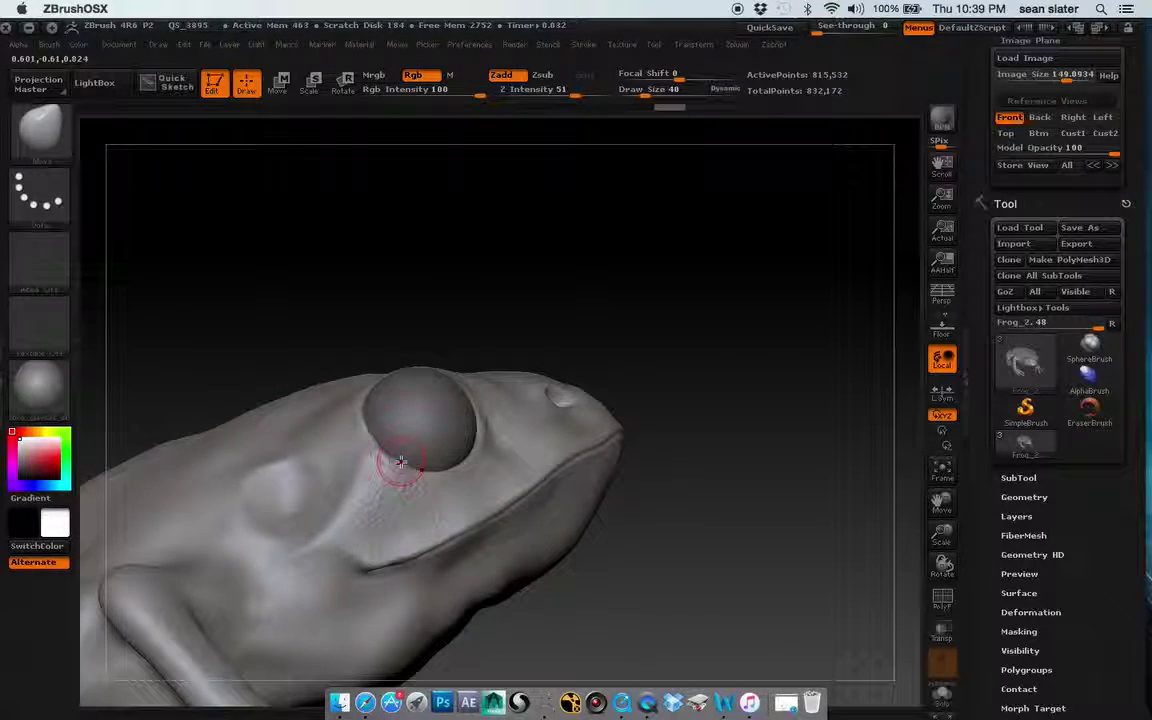
drag(535, 325, 488, 337)
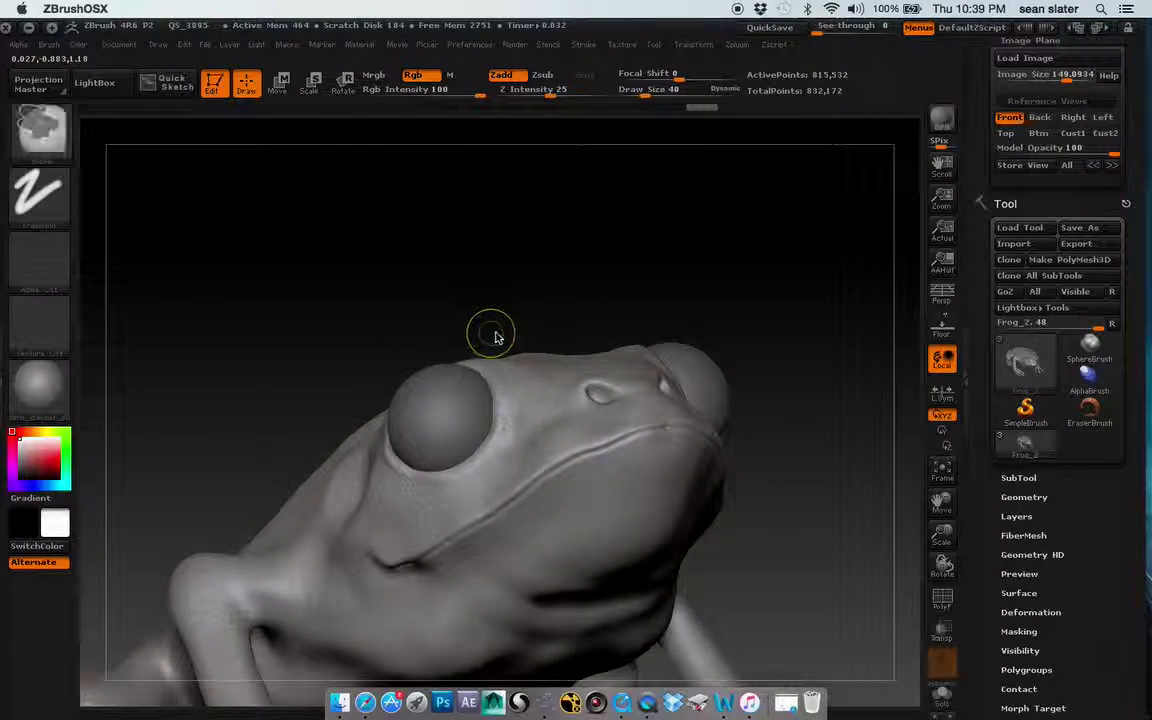
mouse_move(712, 273)
mouse_down()
mouse_move(666, 298)
mouse_move(687, 280)
mouse_move(669, 310)
mouse_move(643, 314)
mouse_move(658, 360)
mouse_move(676, 368)
mouse_move(694, 345)
mouse_move(688, 265)
mouse_move(702, 283)
mouse_move(676, 291)
mouse_move(653, 267)
mouse_move(682, 256)
mouse_move(607, 252)
mouse_move(707, 255)
mouse_move(700, 231)
mouse_move(694, 244)
mouse_move(638, 257)
mouse_move(652, 328)
mouse_move(681, 334)
mouse_move(674, 360)
mouse_move(675, 313)
mouse_up()
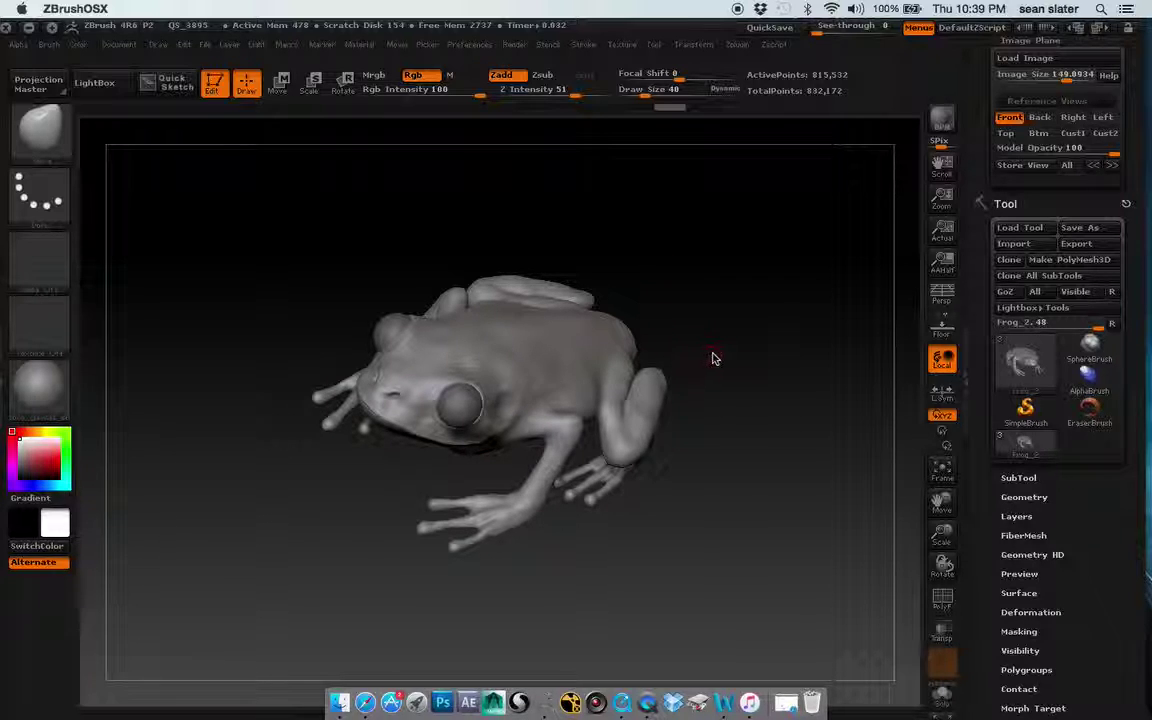
Step: Shrink the frog to full-body size, then enlarge it to a side close-up of head and legs
mouse_move(713, 358)
alt+mouse_down()
mouse_move(581, 380)
mouse_move(370, 464)
alt+mouse_up()
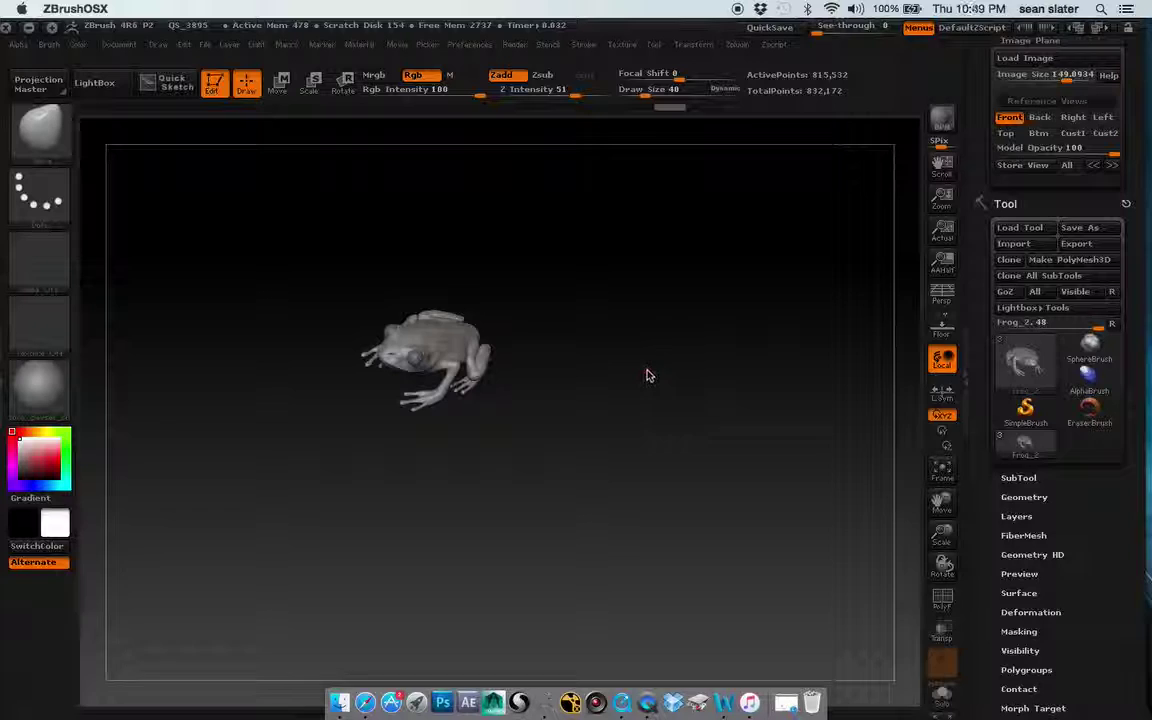
drag(646, 375, 615, 377)
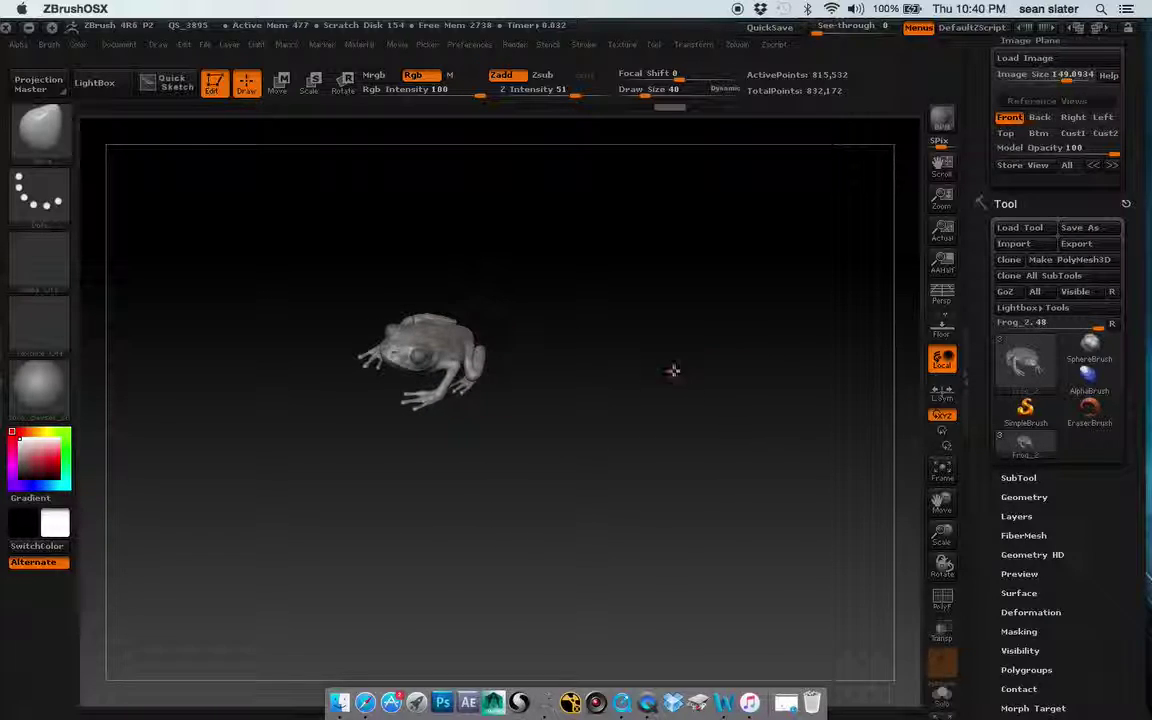
alt+drag(673, 371, 887, 373)
mouse_move(776, 374)
mouse_down()
mouse_move(776, 388)
mouse_move(753, 316)
mouse_move(767, 350)
mouse_move(764, 406)
mouse_move(774, 370)
mouse_move(769, 391)
mouse_move(667, 363)
mouse_move(769, 357)
mouse_move(543, 327)
mouse_move(617, 249)
mouse_move(589, 292)
mouse_move(578, 257)
mouse_move(517, 378)
mouse_move(563, 303)
mouse_move(512, 280)
mouse_move(617, 337)
mouse_move(609, 319)
mouse_move(686, 427)
mouse_move(678, 390)
mouse_move(787, 378)
mouse_move(679, 373)
mouse_move(694, 352)
mouse_move(865, 349)
mouse_move(735, 298)
mouse_move(779, 285)
mouse_move(748, 293)
mouse_move(776, 296)
mouse_up()
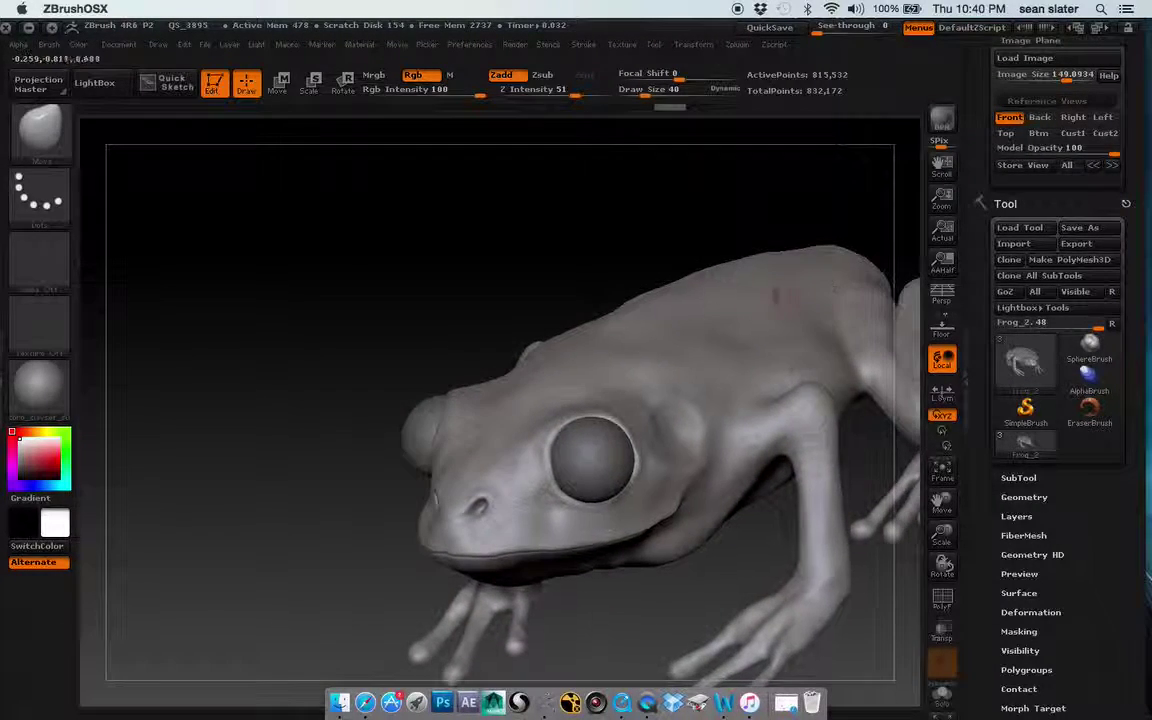
Step: Centre the whole frog and turn it to face the viewer at a three-quarter angle
mouse_move(586, 283)
mouse_down()
mouse_move(543, 273)
mouse_move(622, 303)
mouse_move(645, 226)
mouse_up()
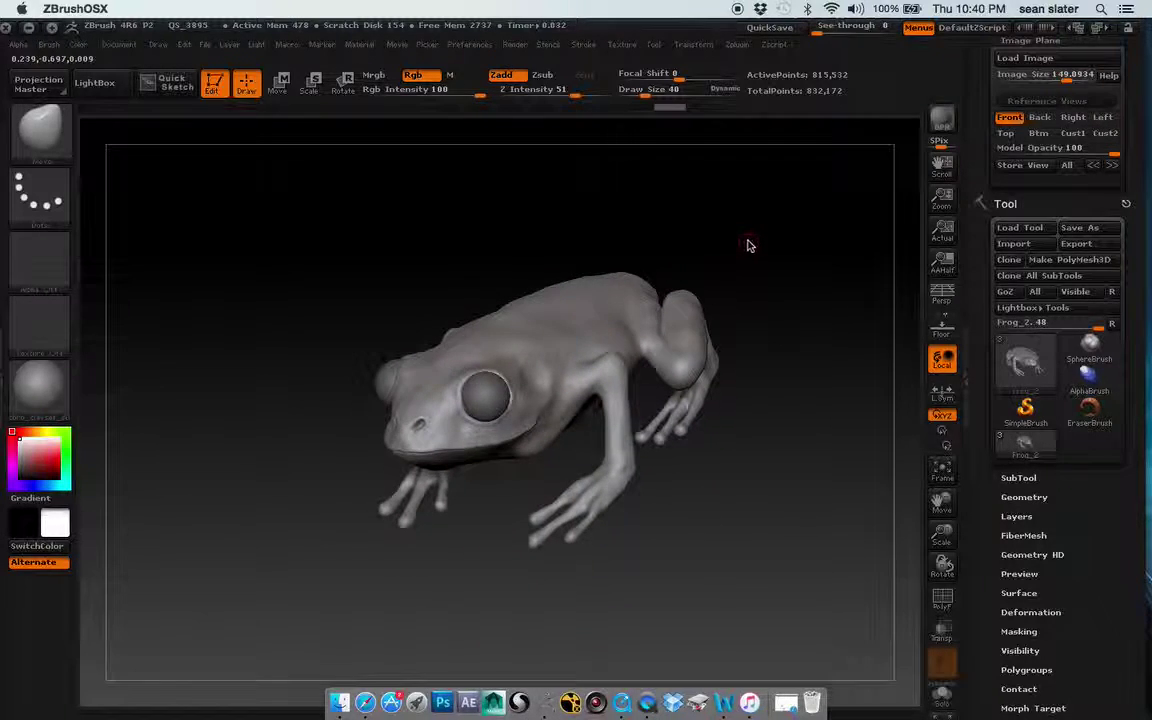
mouse_move(750, 245)
mouse_down()
mouse_move(748, 283)
mouse_move(768, 216)
mouse_move(787, 288)
mouse_move(761, 306)
mouse_move(730, 368)
mouse_move(748, 298)
mouse_move(764, 288)
mouse_move(608, 246)
mouse_up()
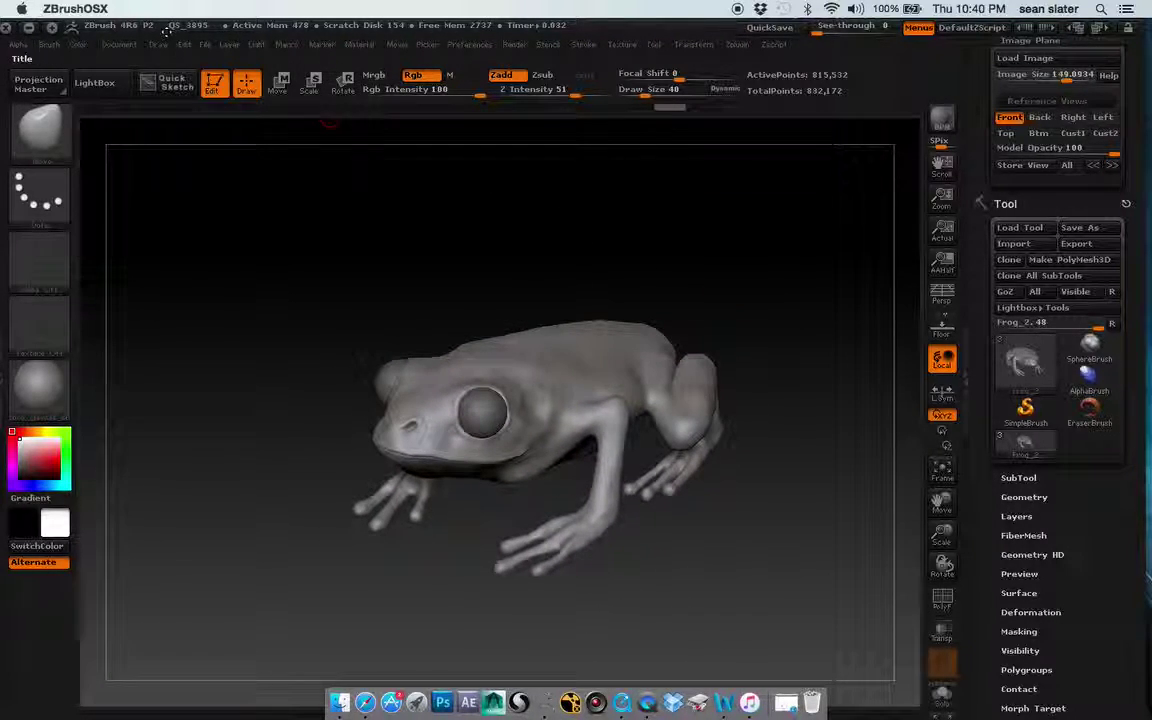